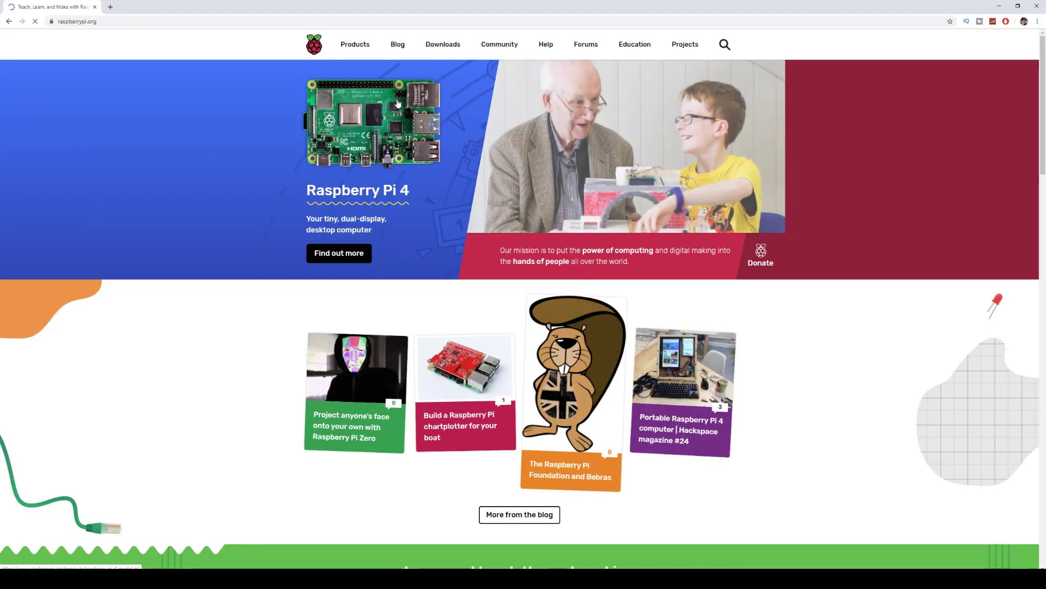
# - Go to Downloads, open the Raspbian page, note the 1123 MB size, and right-click the installation guide link
pyautogui.click(444, 46)
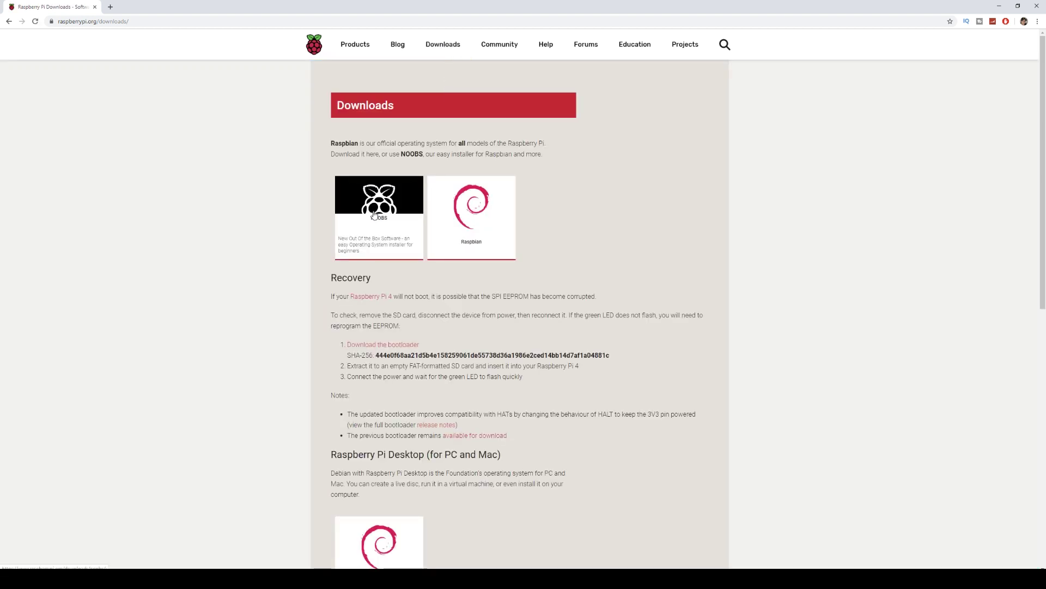
pyautogui.click(478, 217)
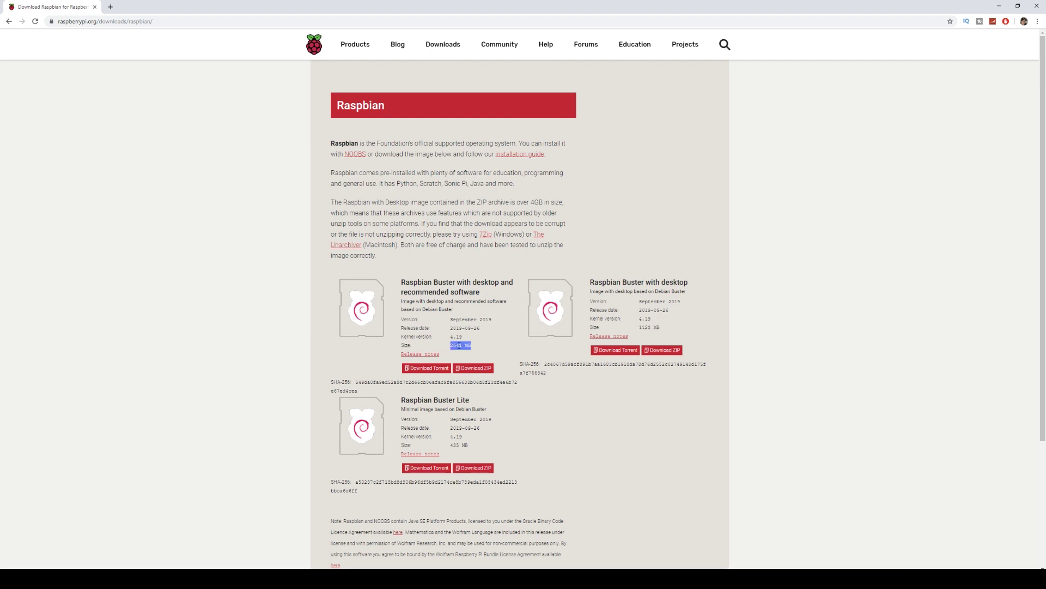
pyautogui.moveTo(671, 334); pyautogui.dragTo(626, 332)
pyautogui.click(694, 324)
pyautogui.rightClick(497, 154)
# - Open the installation guide in a new tab and look over it
pyautogui.click(520, 160)
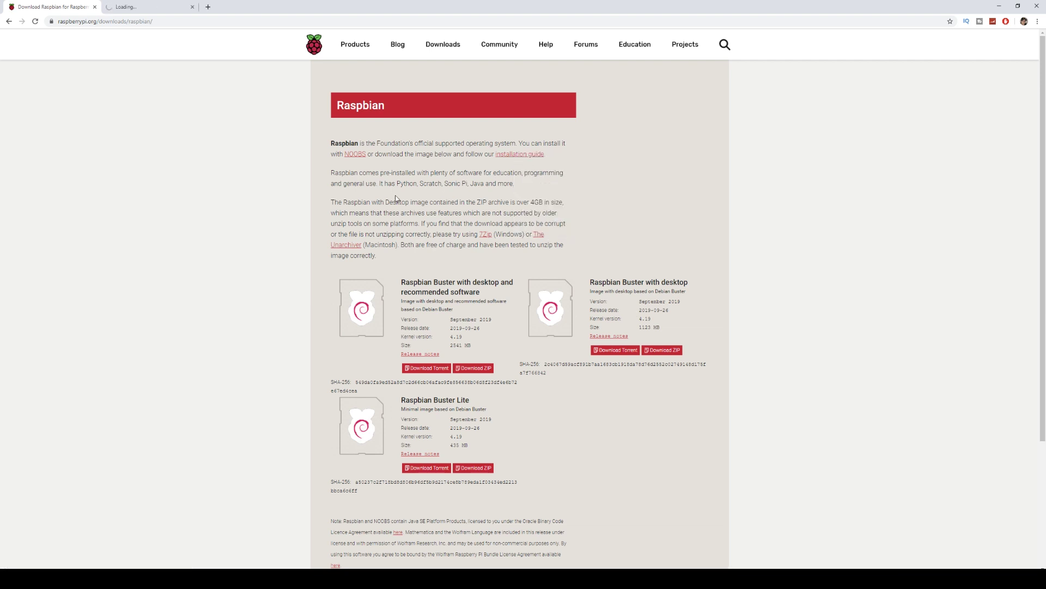
pyautogui.click(125, 3)
pyautogui.scroll(-4, 312, 235)
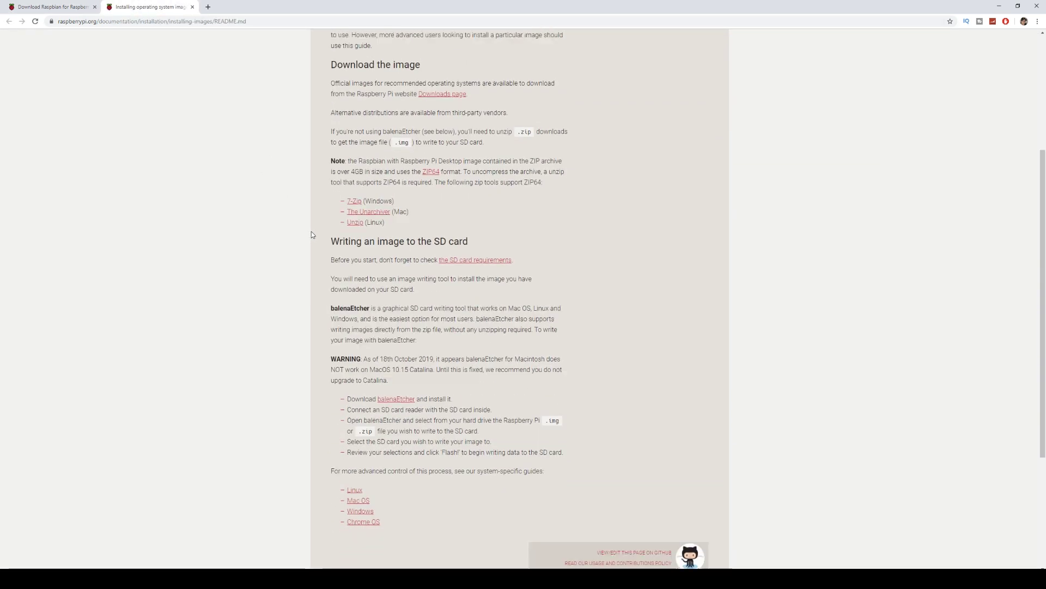
pyautogui.scroll(2, 312, 234)
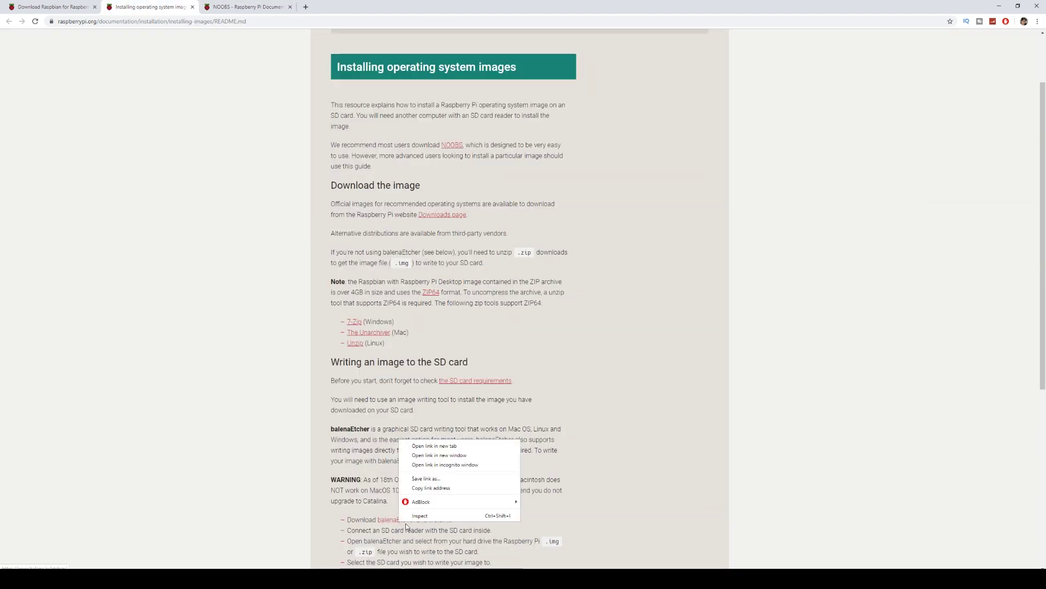
# - Open the balenaEtcher website from the guide and download balenaEtcher for Windows
pyautogui.click(436, 445)
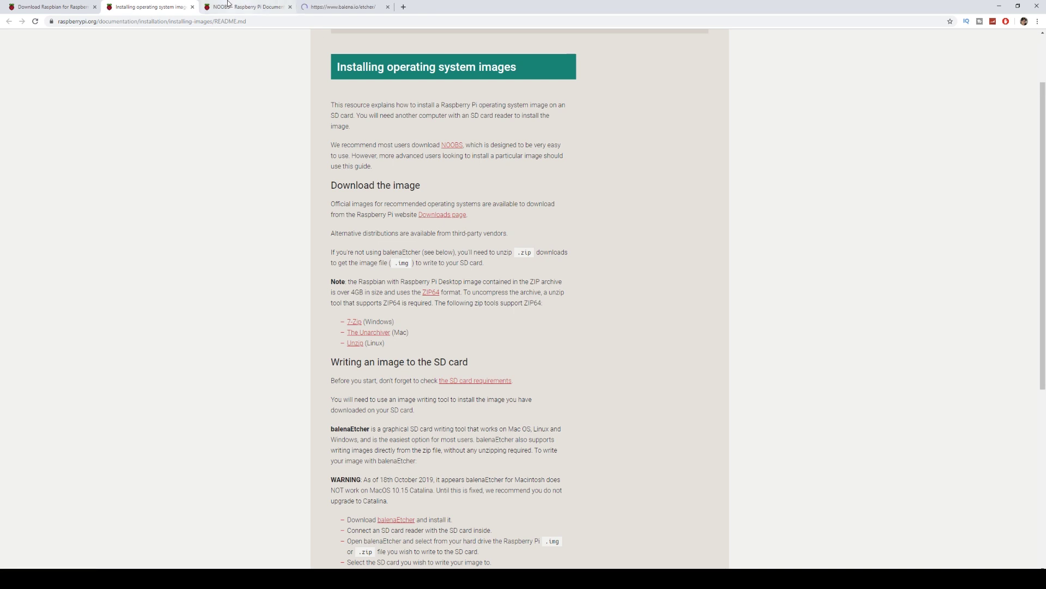
pyautogui.click(341, 6)
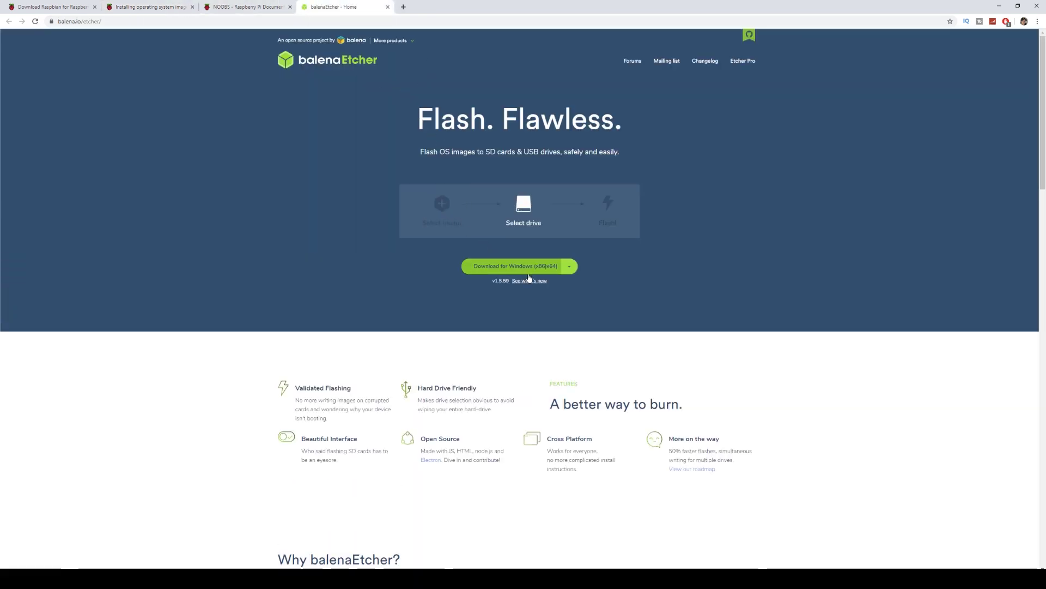
pyautogui.click(539, 271)
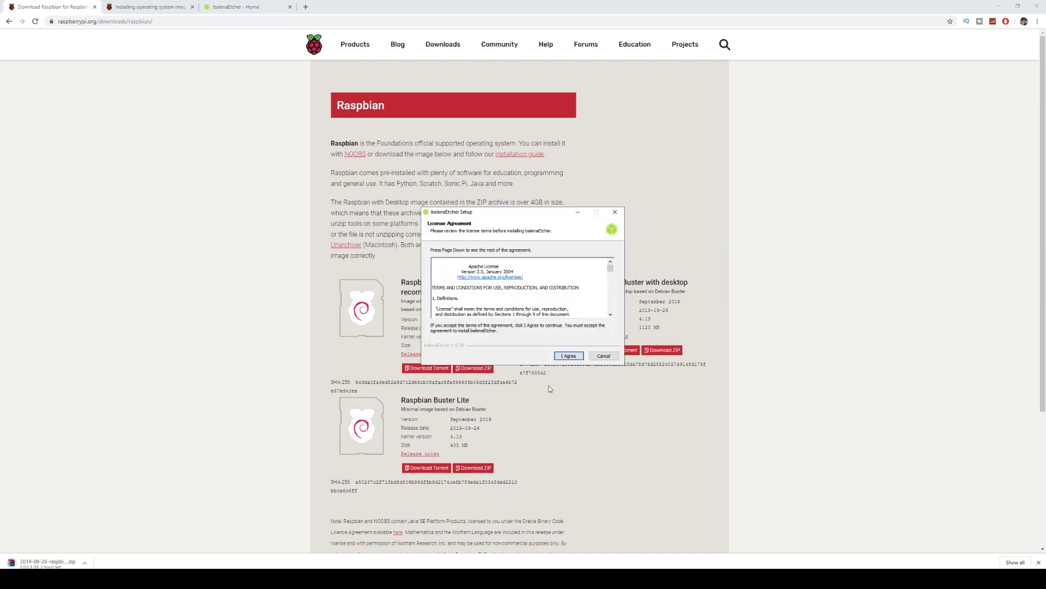
# - Accept the Apache licence so balenaEtcher installs and launches
pyautogui.click(569, 356)
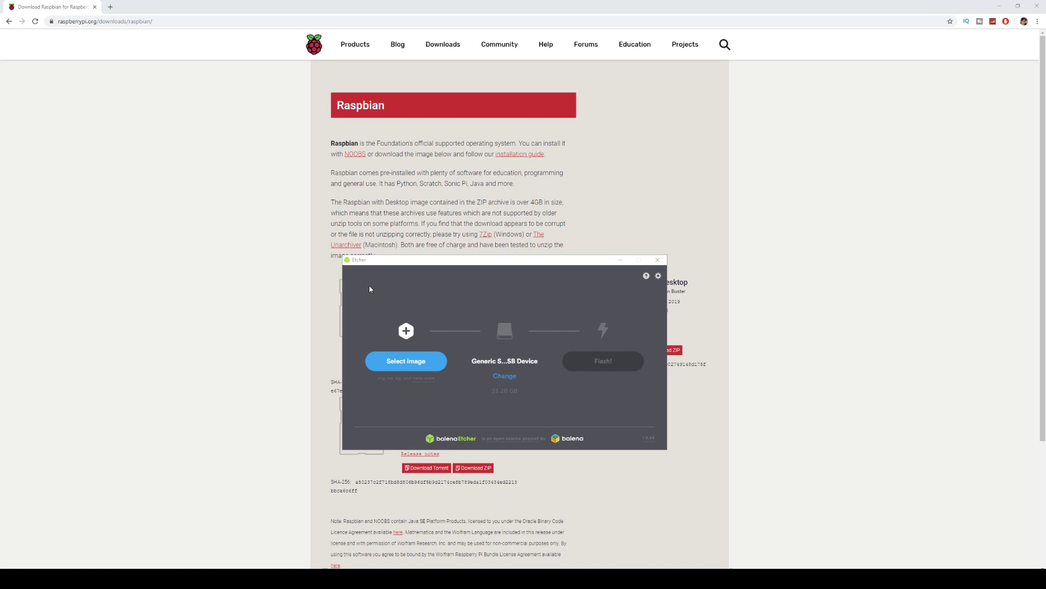
# - Flash the Raspbian Buster zip image to the USB drive in balenaEtcher
pyautogui.click(411, 367)
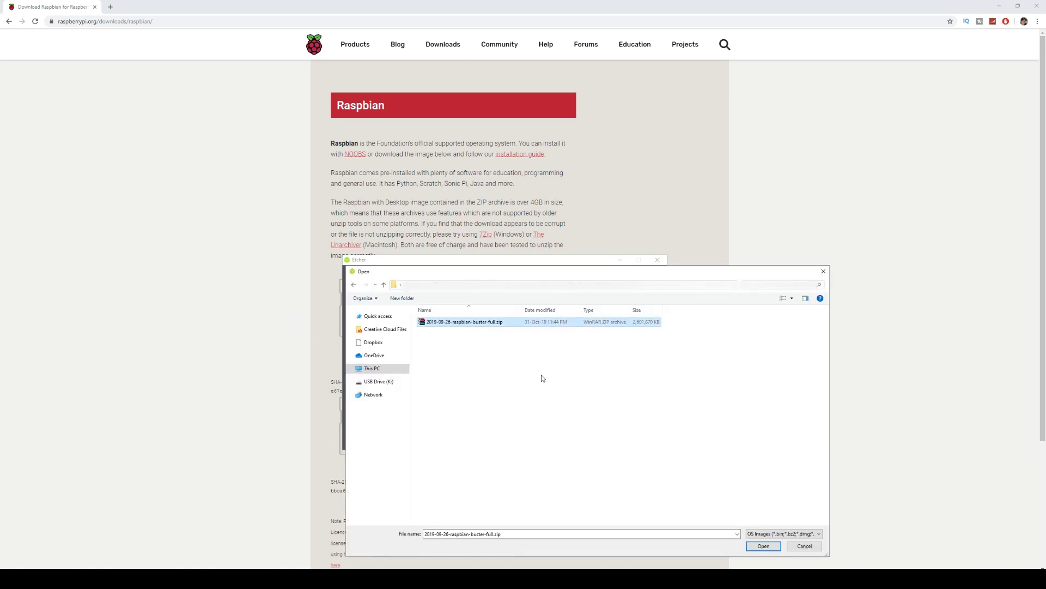
pyautogui.click(761, 546)
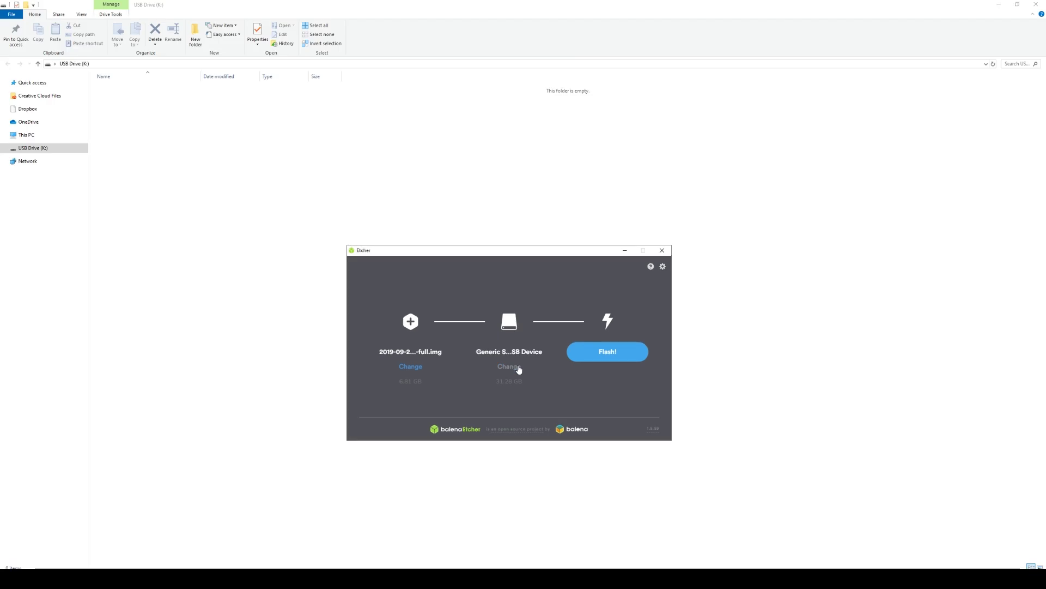
pyautogui.click(518, 366)
pyautogui.click(512, 312)
pyautogui.click(509, 396)
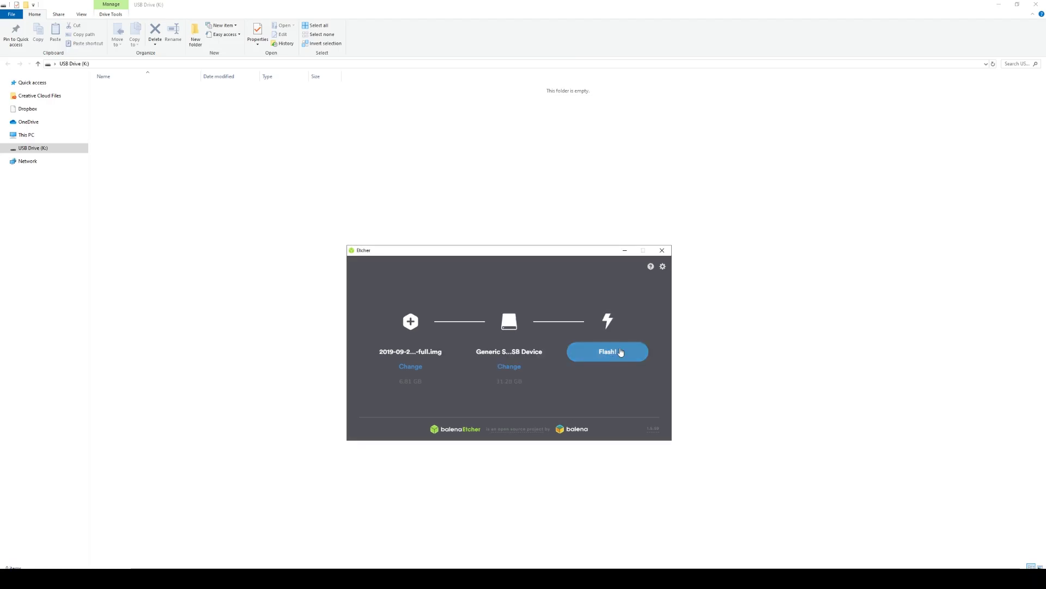
pyautogui.click(620, 355)
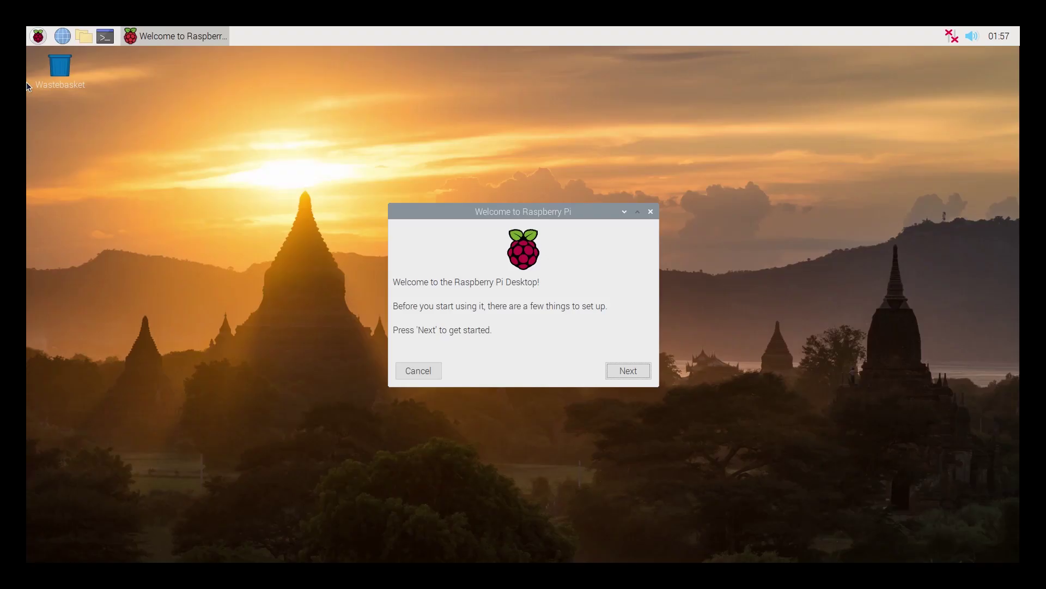
# - Choose Australia as the country and Lindeman as the timezone in the welcome wizard
pyautogui.click(616, 372)
pyautogui.click(551, 279)
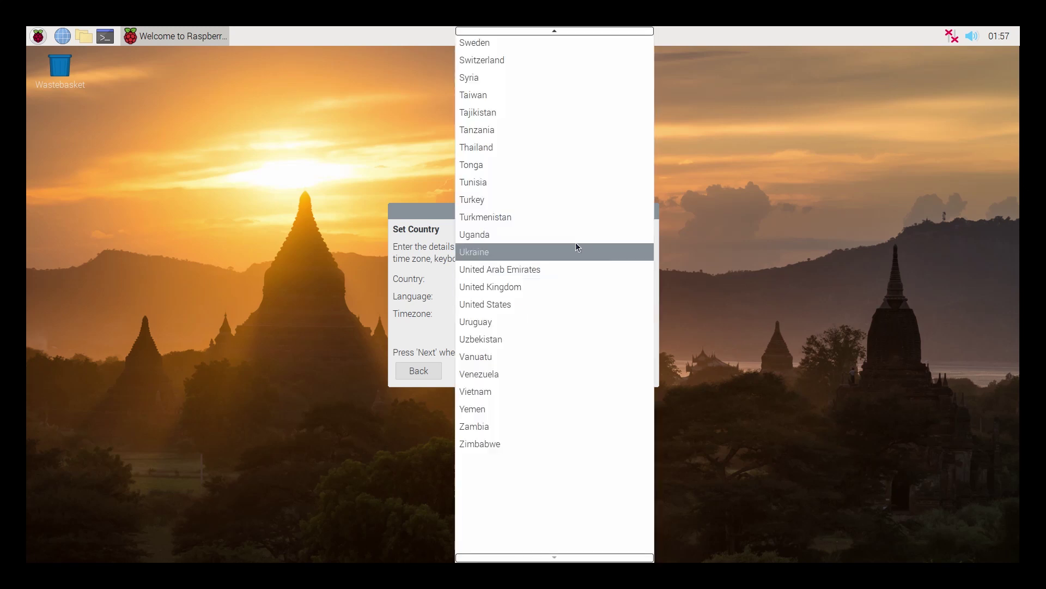
pyautogui.scroll(15, 558, 227)
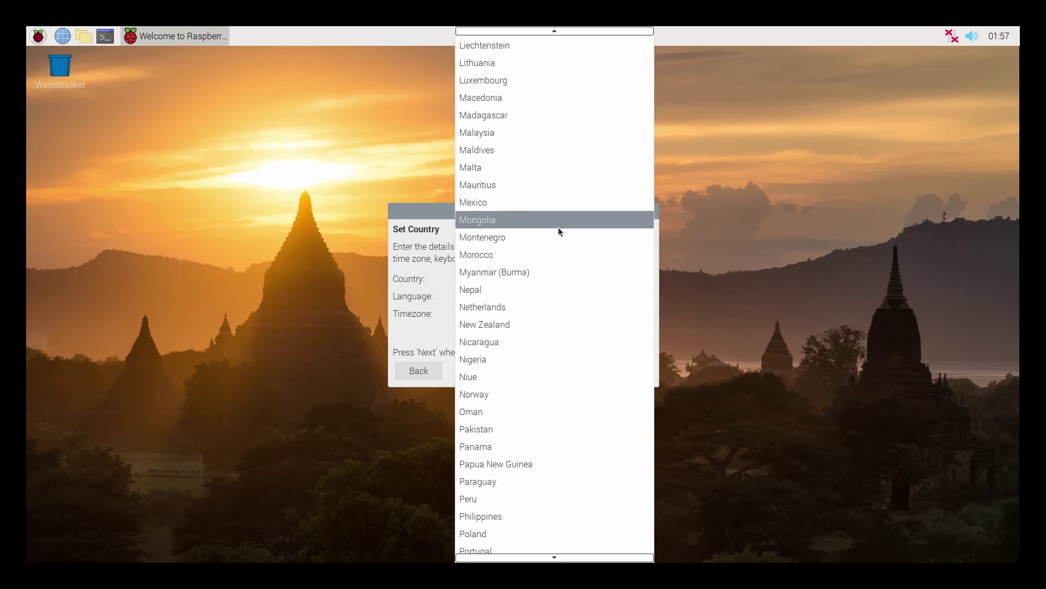
pyautogui.scroll(18, 558, 227)
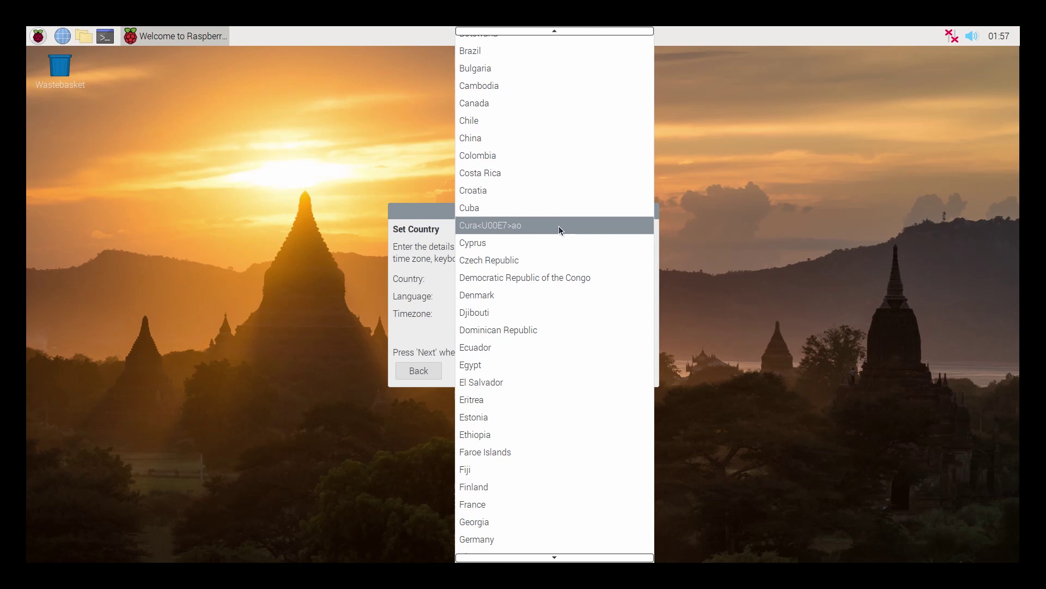
pyautogui.scroll(8, 558, 226)
pyautogui.click(539, 137)
pyautogui.click(551, 314)
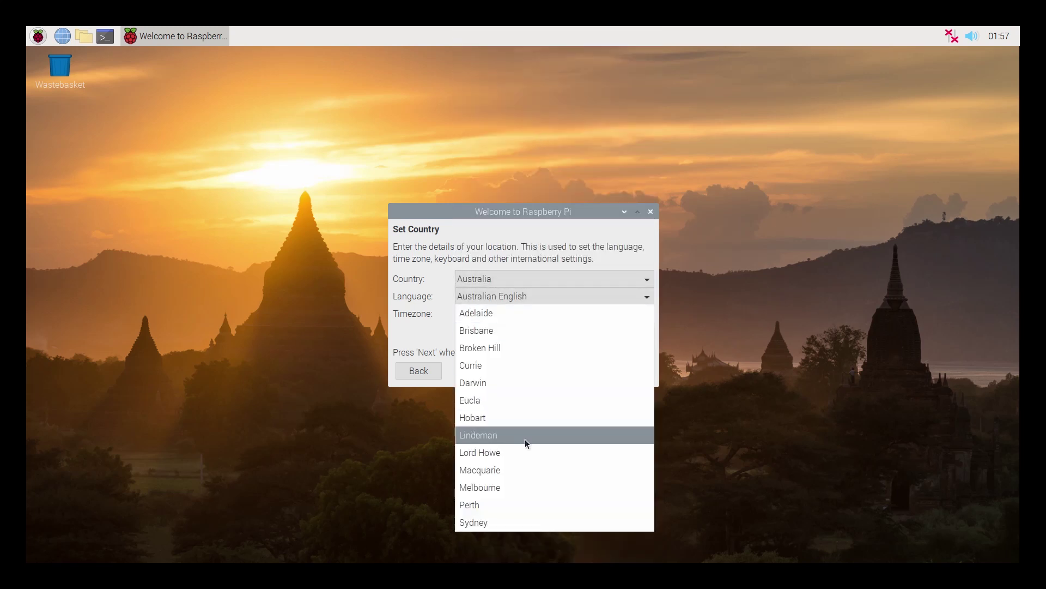
pyautogui.click(525, 440)
pyautogui.click(622, 375)
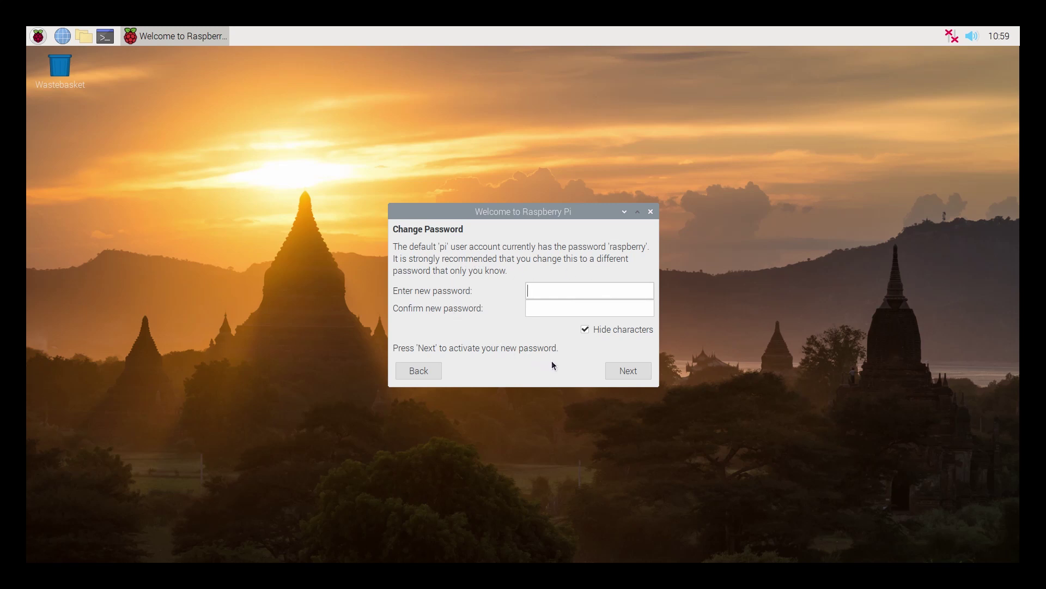
# - Skip the password change and software update, and tick the black-border screen option
pyautogui.click(615, 373)
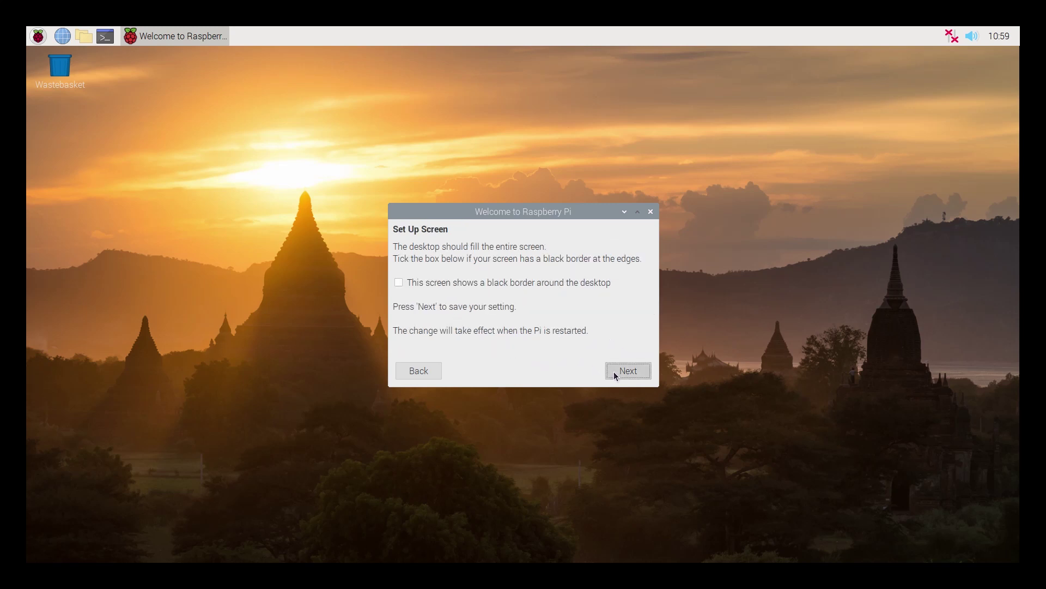
pyautogui.click(456, 283)
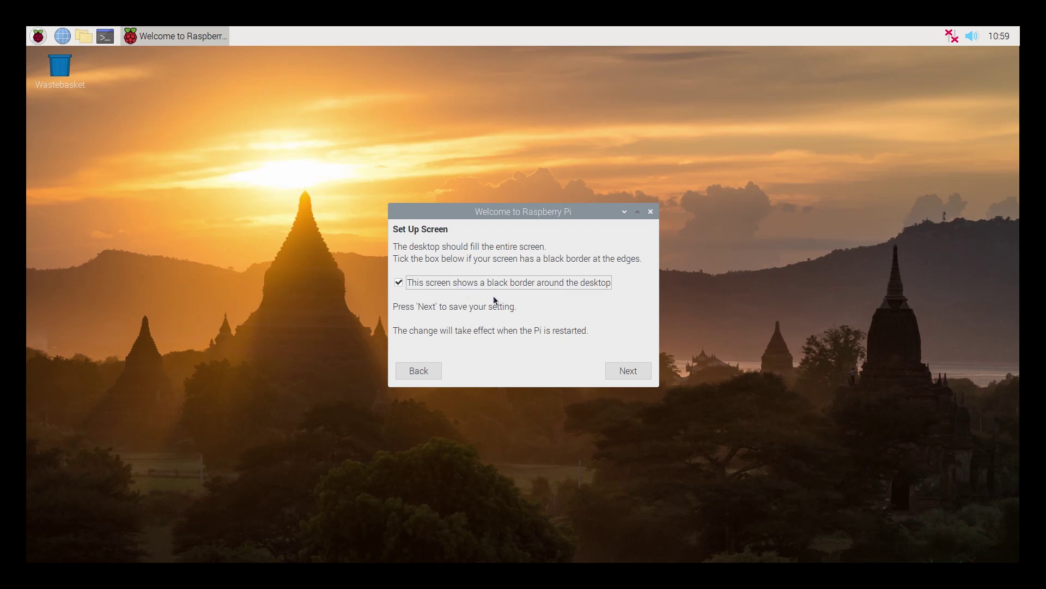
pyautogui.click(628, 370)
pyautogui.click(579, 375)
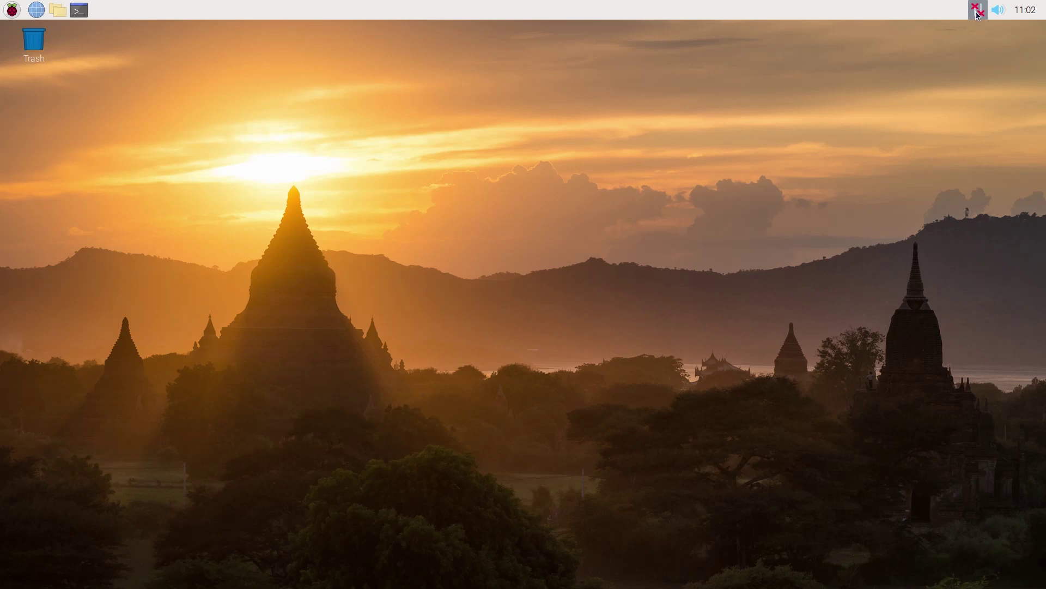
# - Check the volume control and the taskbar calendar, then close the calendar
pyautogui.click(1001, 17)
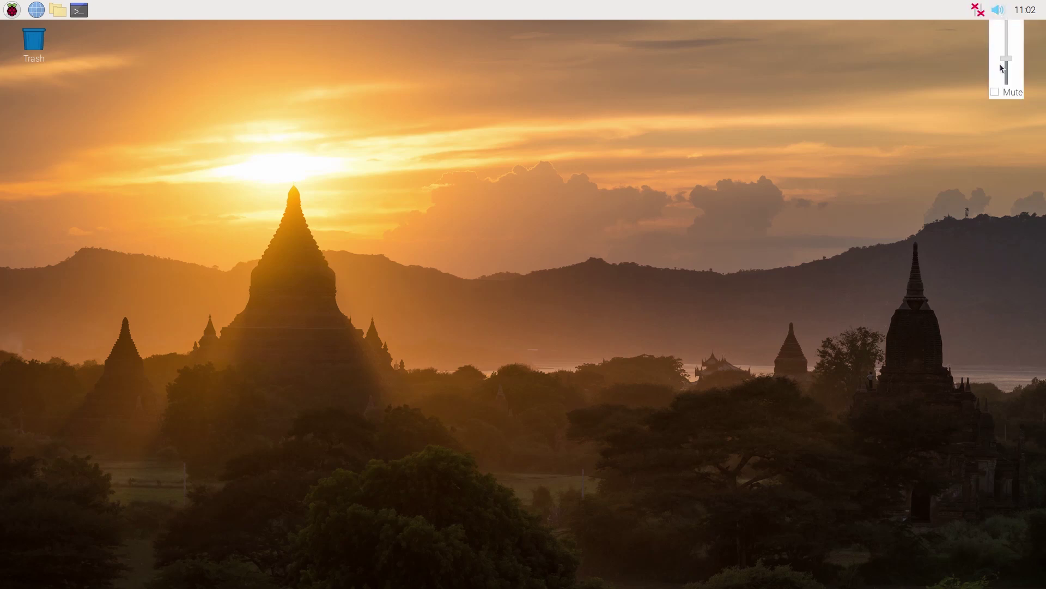
pyautogui.click(1025, 9)
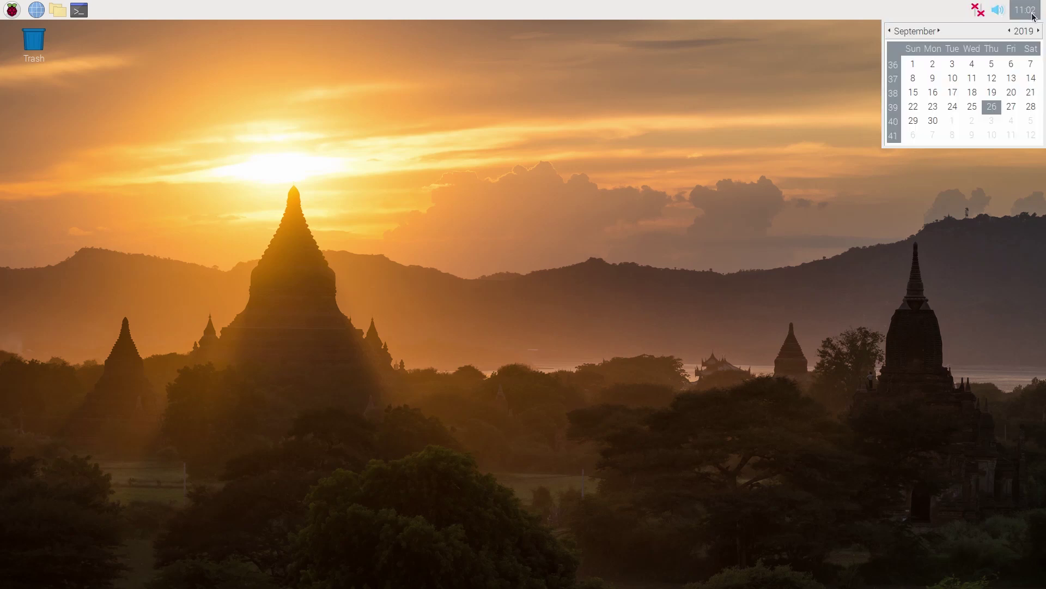
pyautogui.click(762, 141)
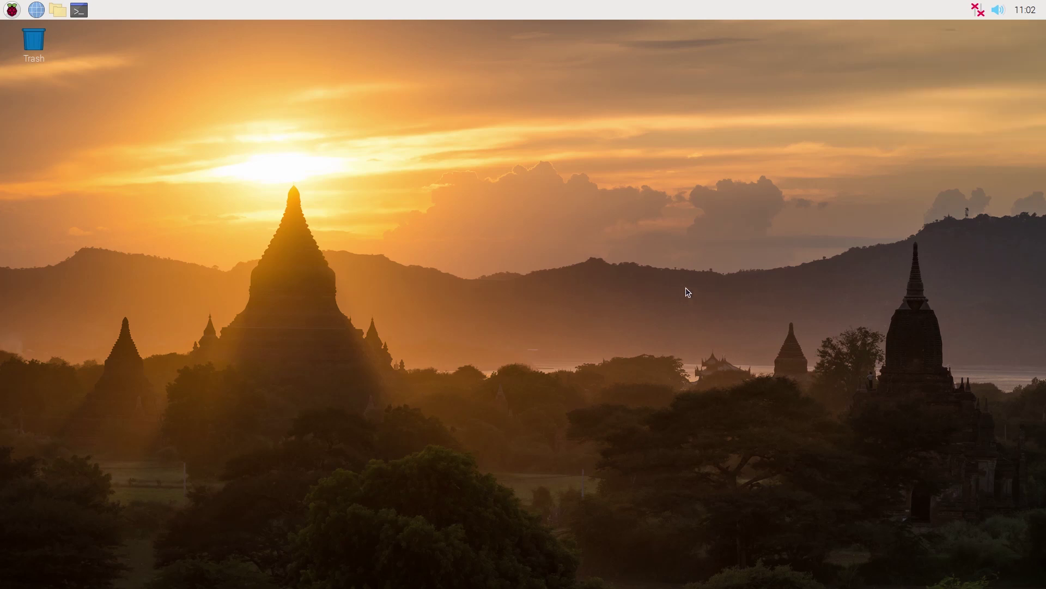
# - Browse the Graphics, Help and Internet submenus of the application menu, then close it
pyautogui.click(15, 11)
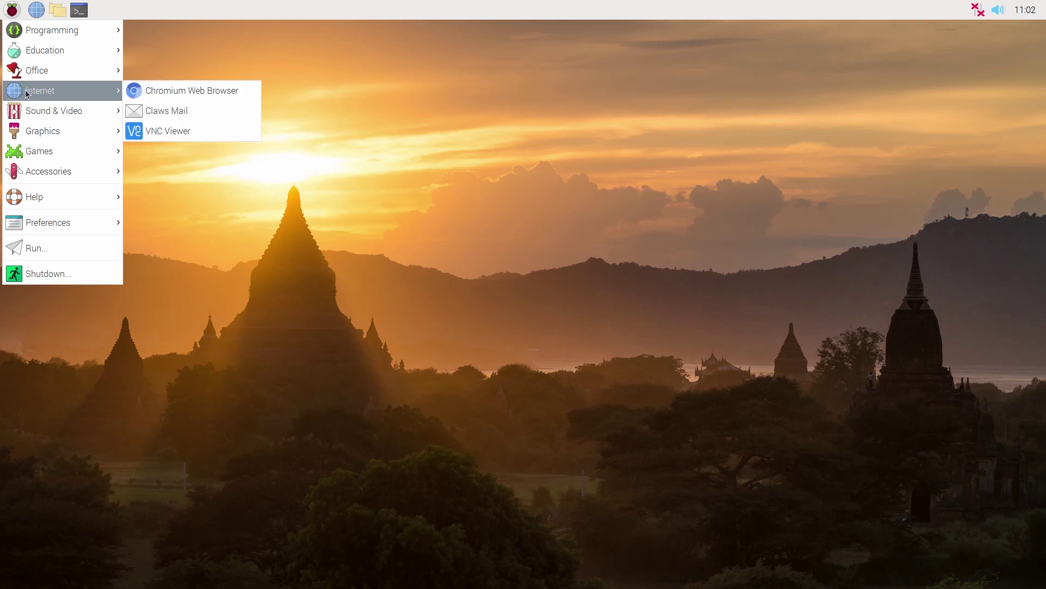
pyautogui.moveTo(32, 136)
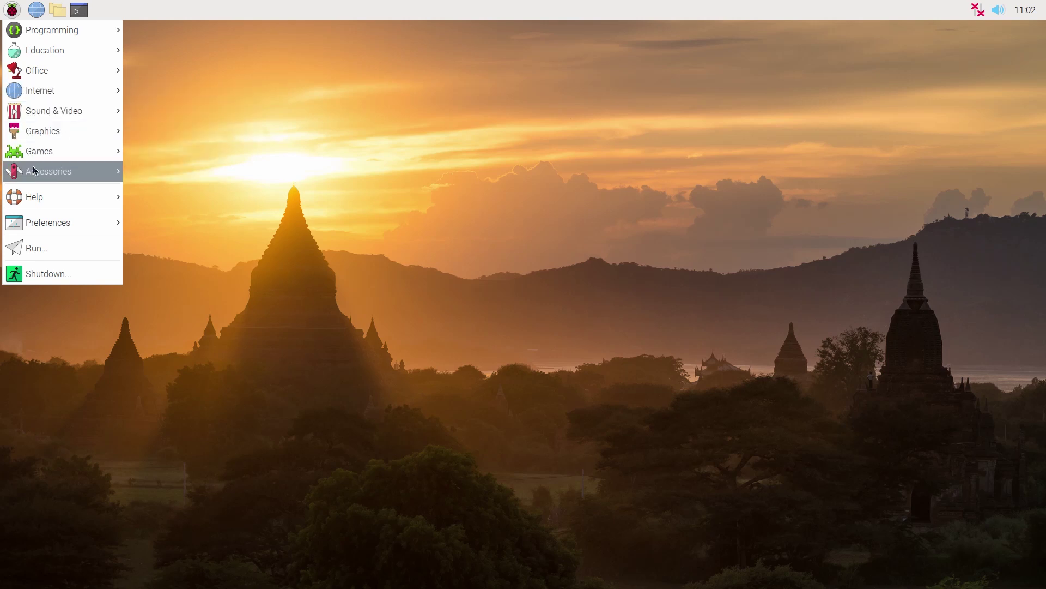
pyautogui.moveTo(36, 198)
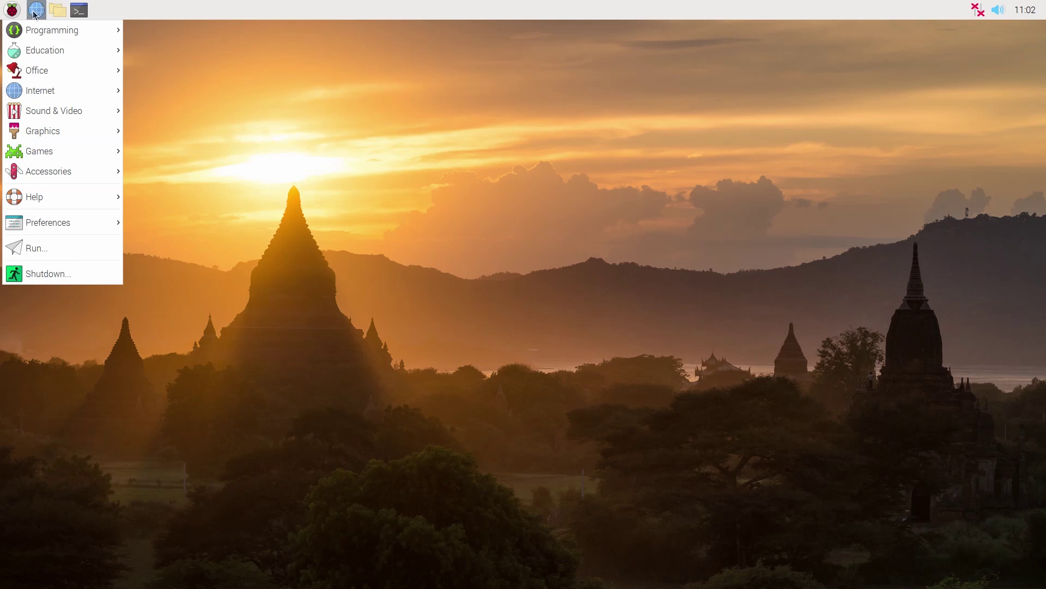
pyautogui.moveTo(45, 95)
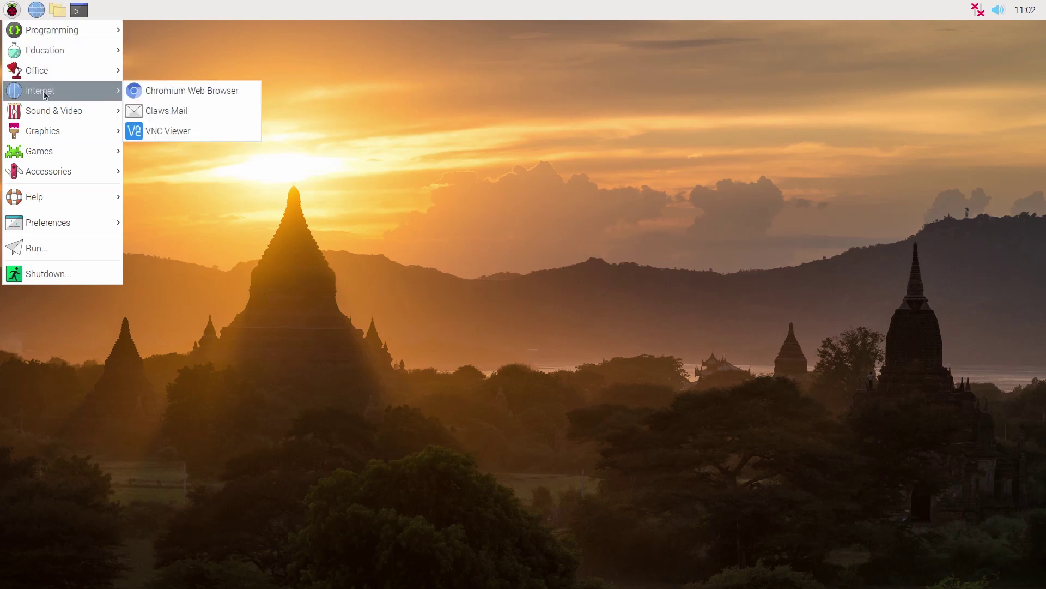
pyautogui.click(59, 14)
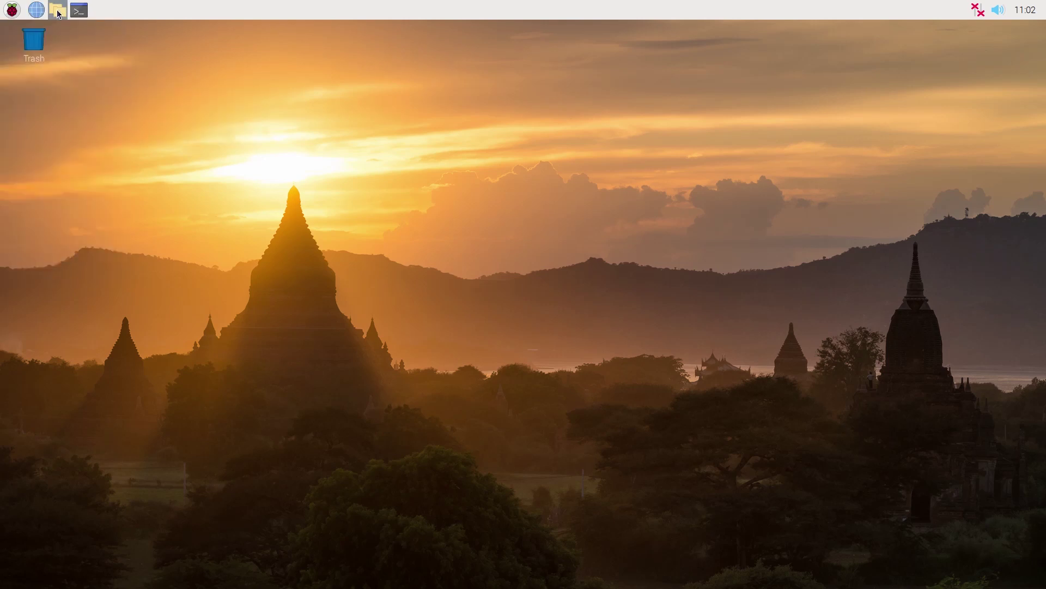
# - View /home/pi in File Manager, collapse home and root, close it, then open the terminal's window menu
pyautogui.click(60, 17)
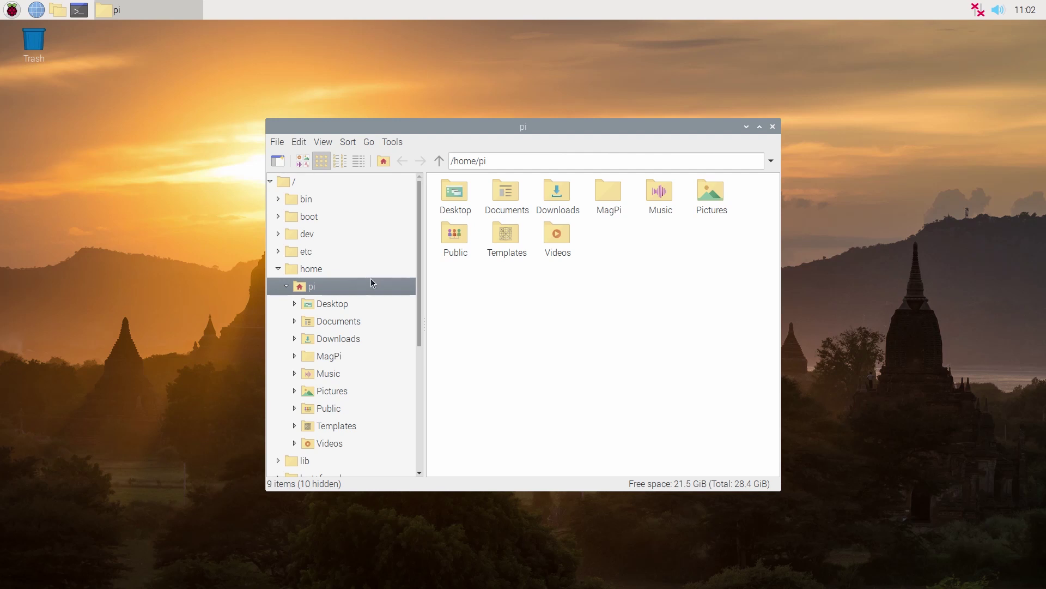
pyautogui.click(278, 269)
pyautogui.scroll(-2, 303, 316)
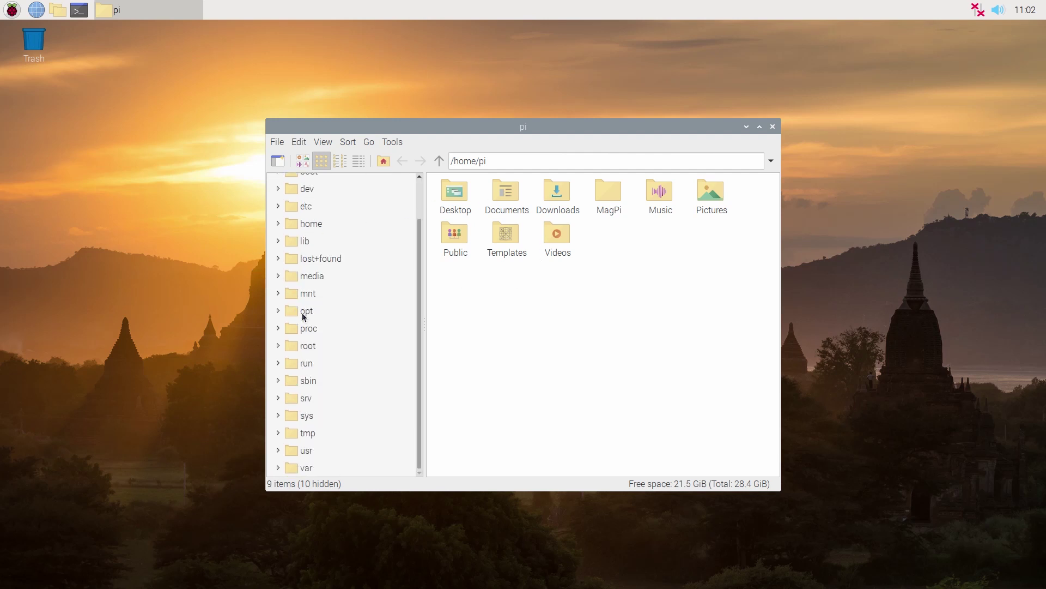
pyautogui.scroll(2, 281, 212)
pyautogui.click(270, 181)
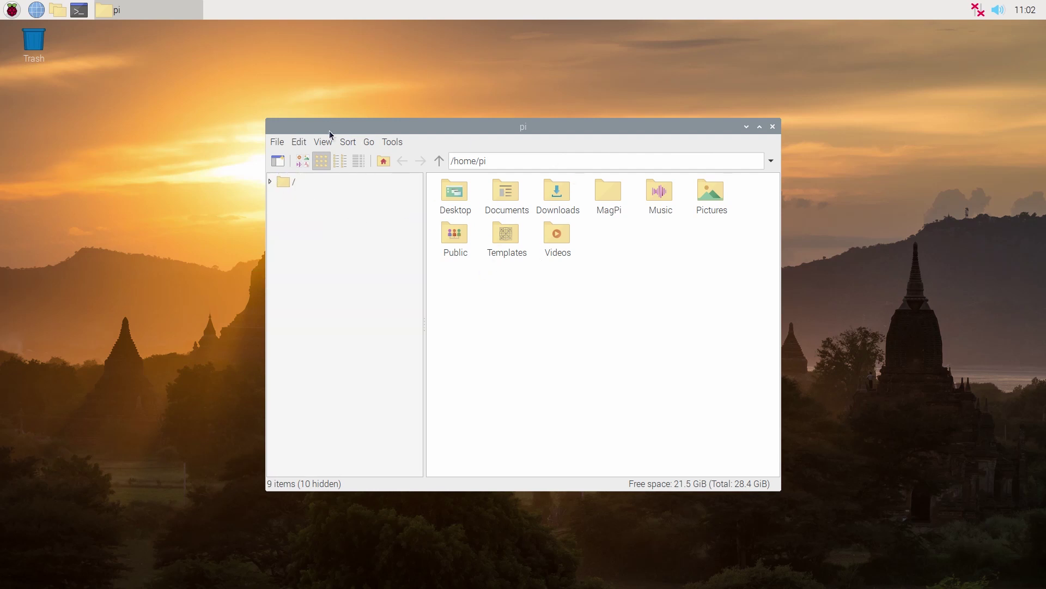
pyautogui.click(772, 127)
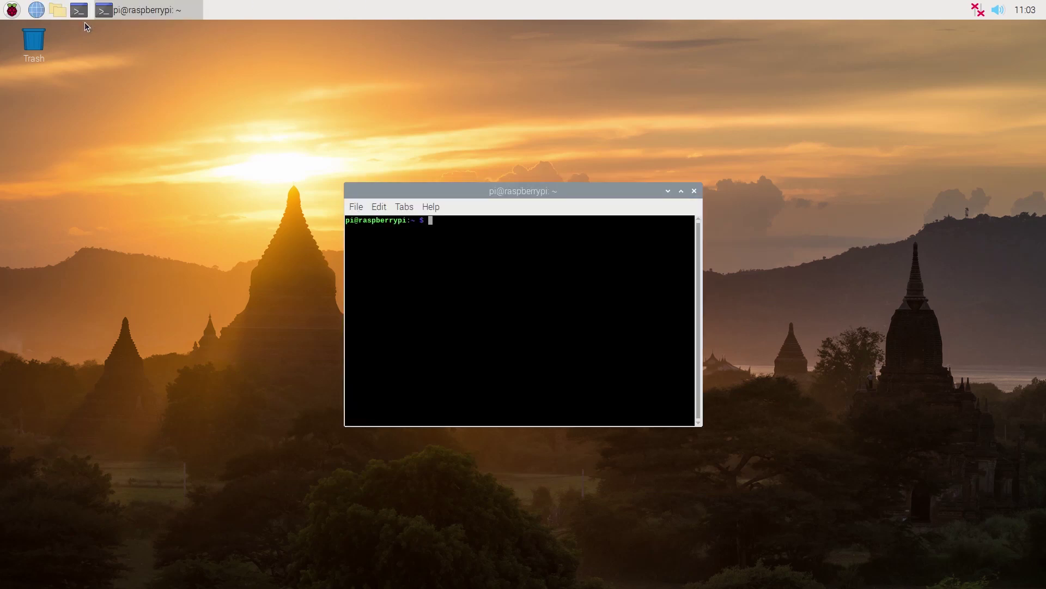
pyautogui.click(379, 207)
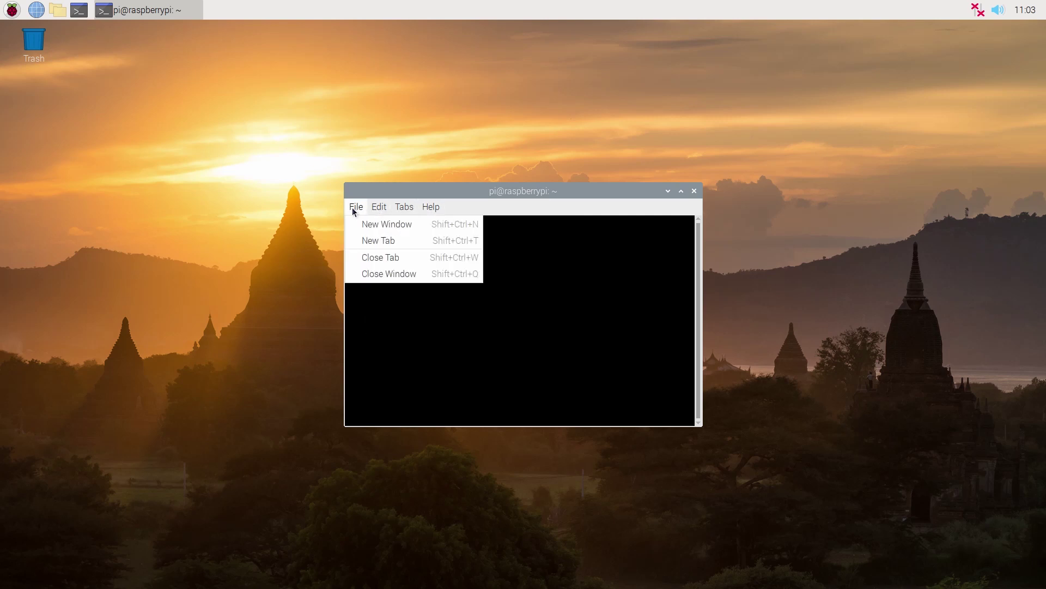
# - Close the terminal, then view the Menu Bar, System and Defaults tabs of Desktop Preferences and cancel
pyautogui.click(374, 275)
pyautogui.rightClick(211, 108)
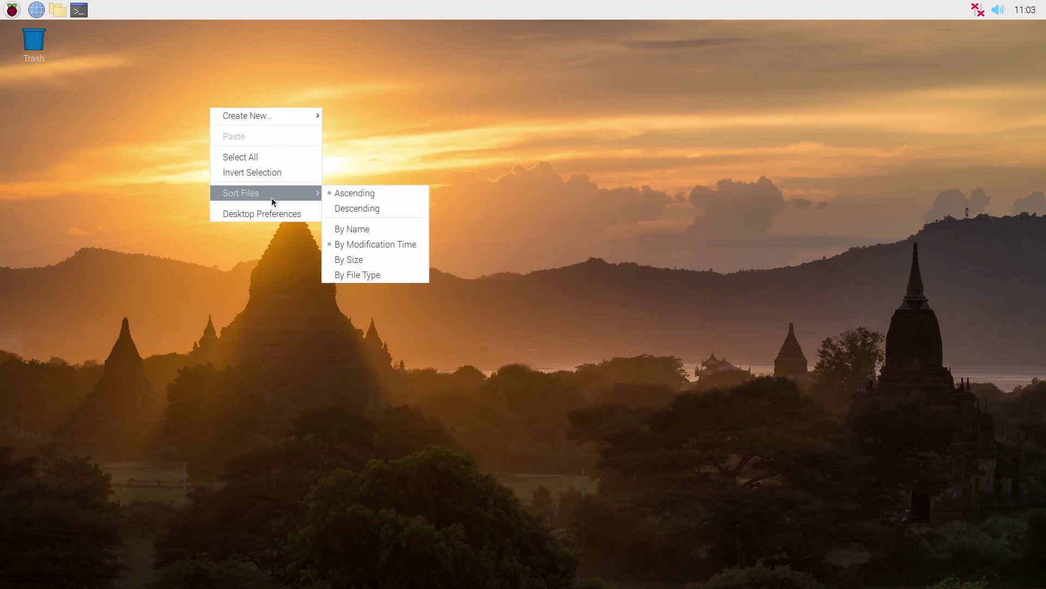
pyautogui.click(271, 214)
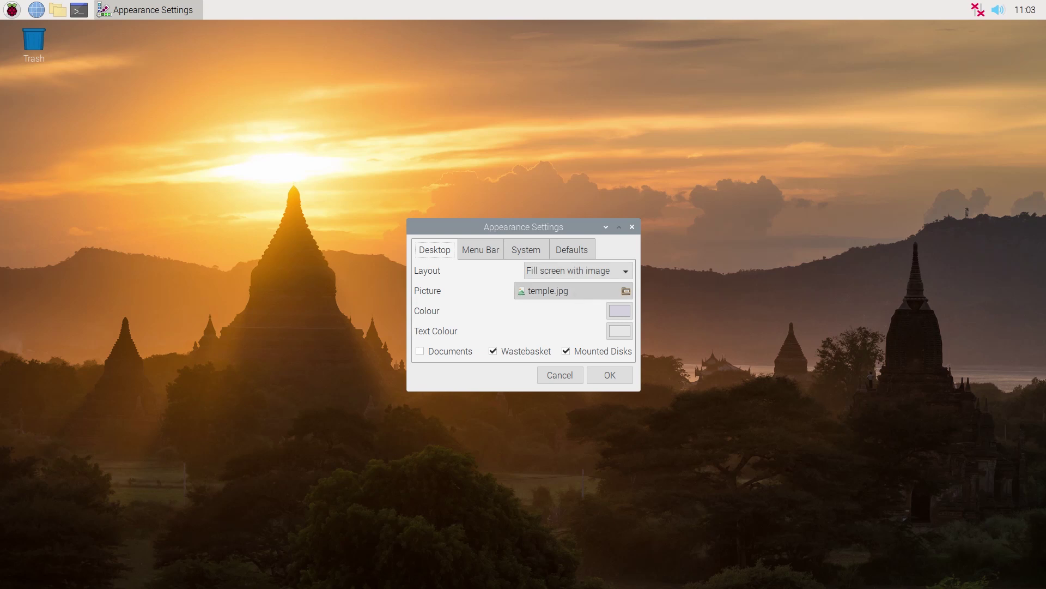
pyautogui.click(481, 249)
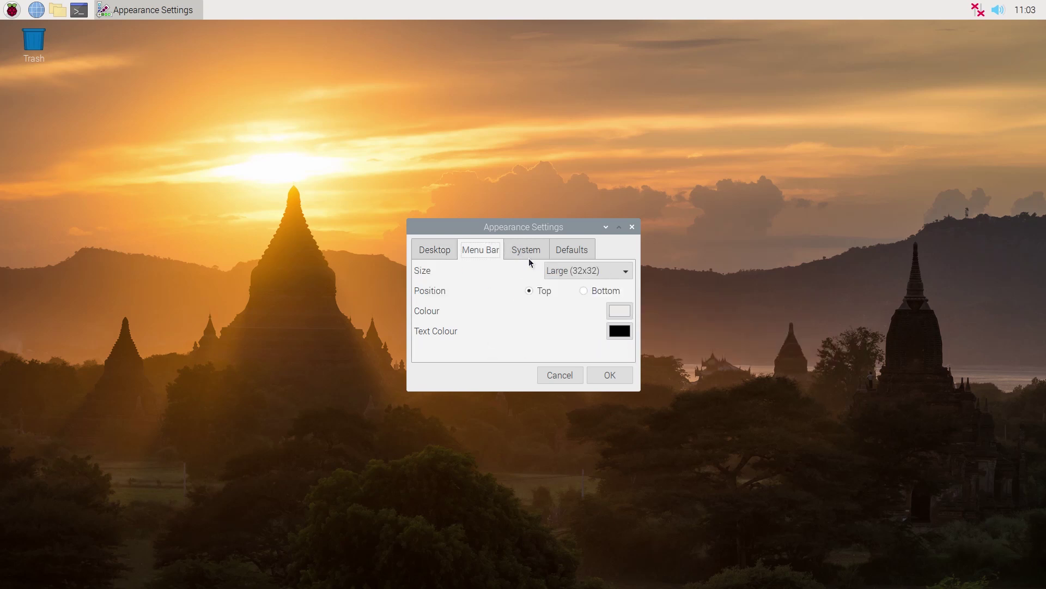
pyautogui.click(527, 250)
pyautogui.click(556, 250)
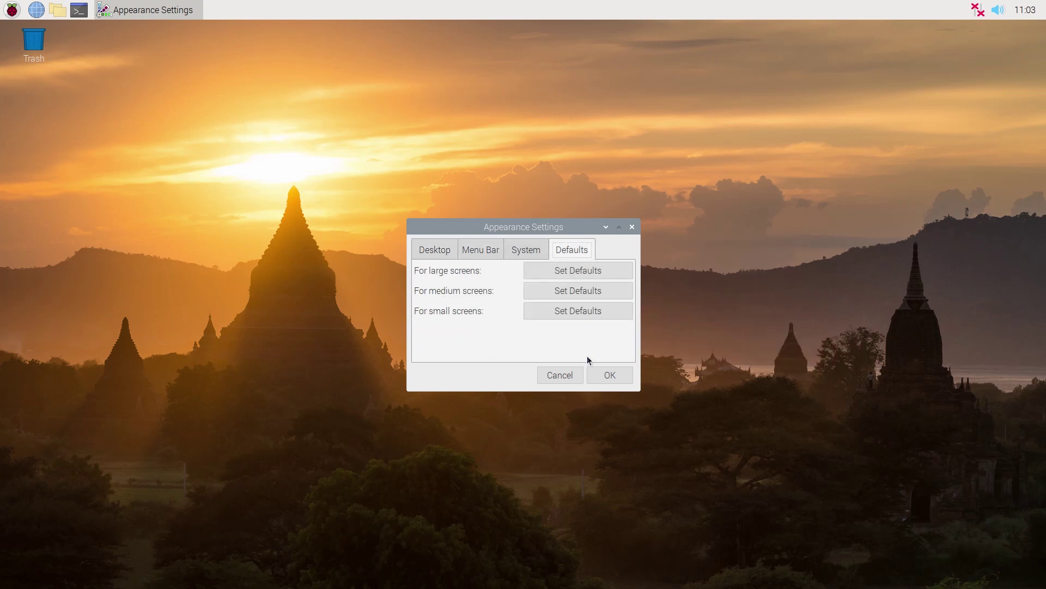
pyautogui.click(542, 375)
# - Launch Raspberry Pi Configuration from the Preferences submenu of the application menu
pyautogui.click(12, 10)
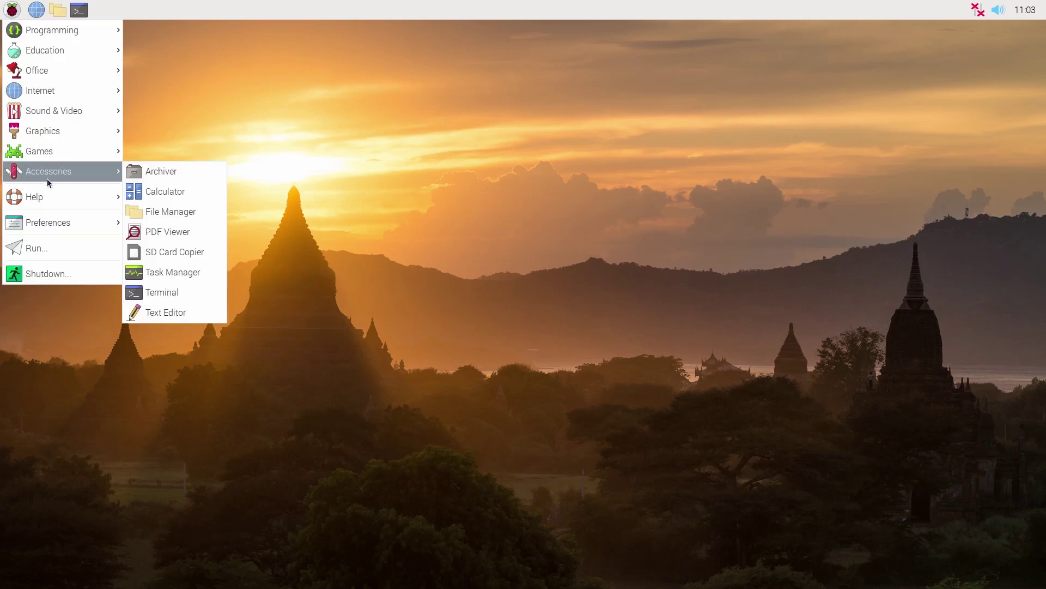
pyautogui.moveTo(45, 227)
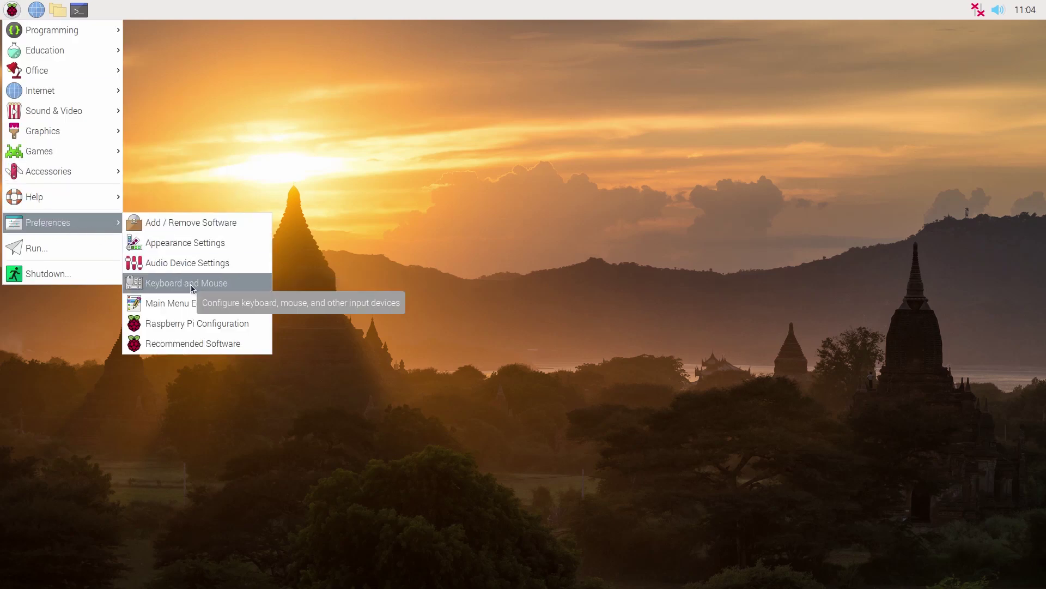
pyautogui.click(195, 325)
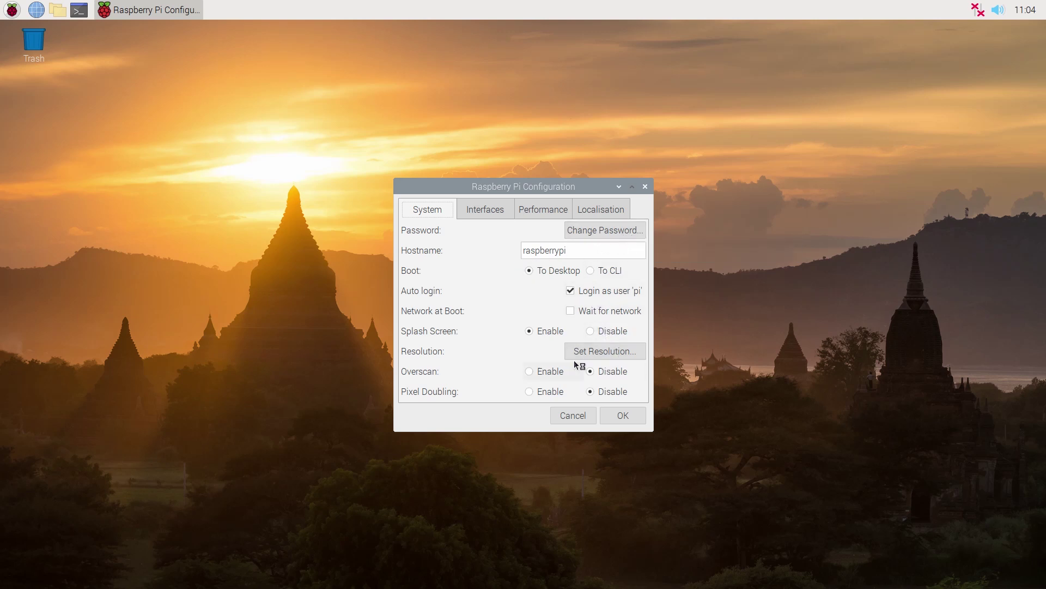
# - Review the Interfaces and Performance tabs, leaving overclocking at None (700MHz)
pyautogui.click(490, 211)
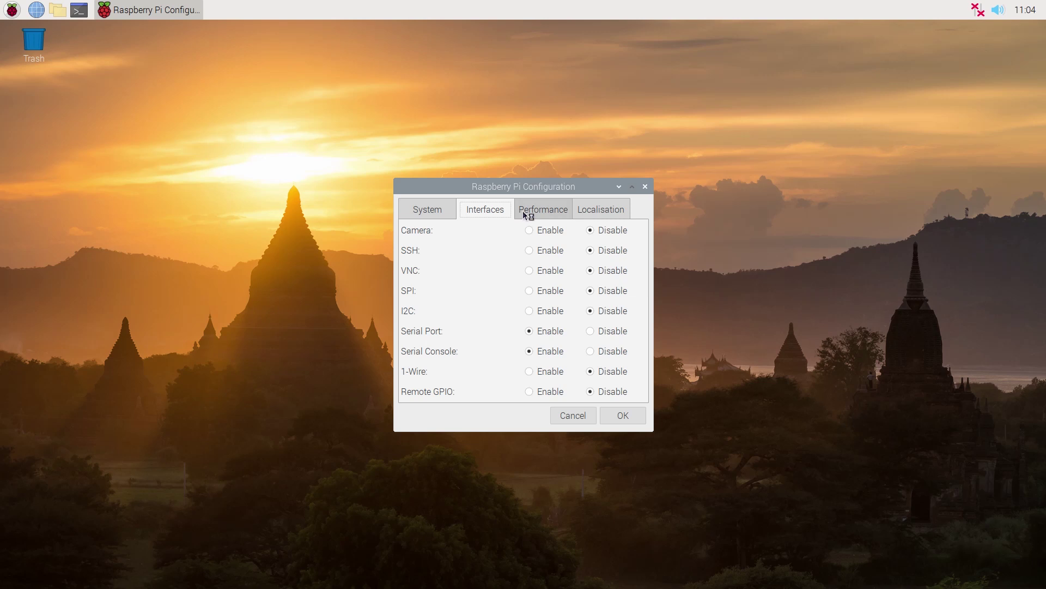
pyautogui.click(524, 211)
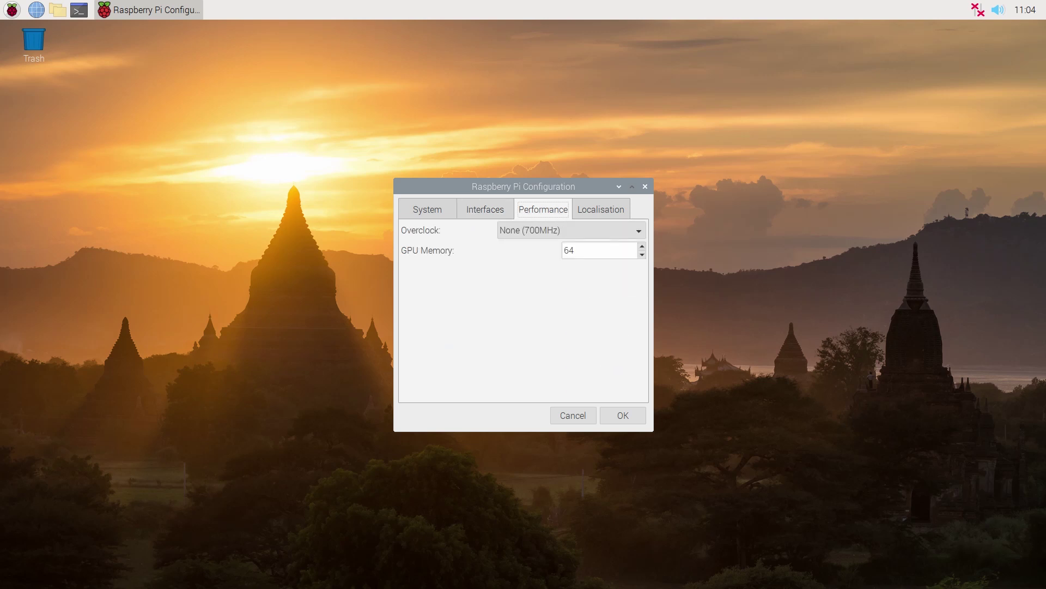
pyautogui.click(610, 235)
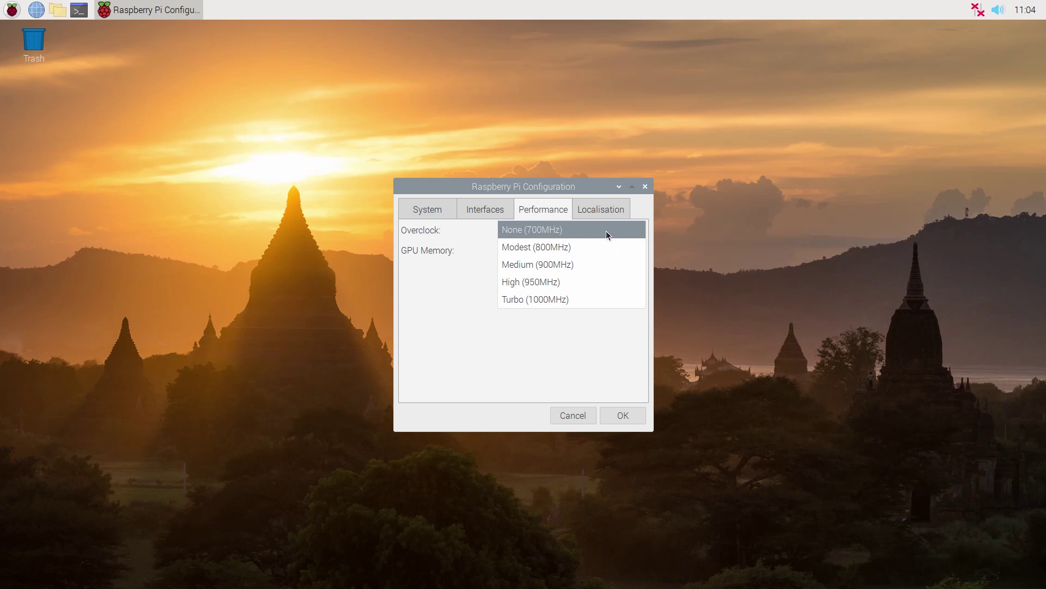
pyautogui.click(606, 231)
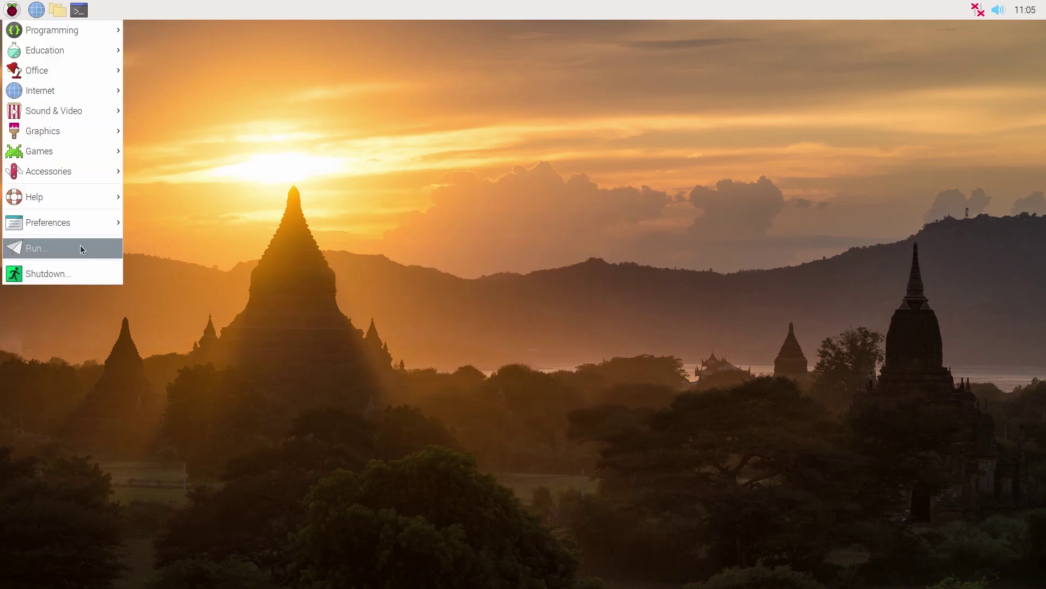
pyautogui.click(80, 248)
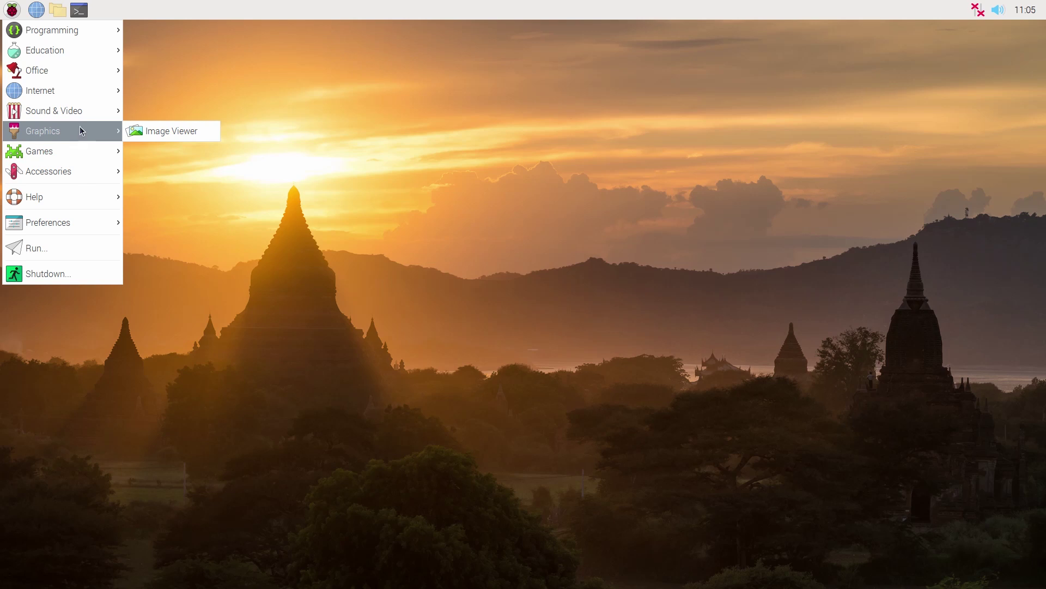
pyautogui.moveTo(88, 114)
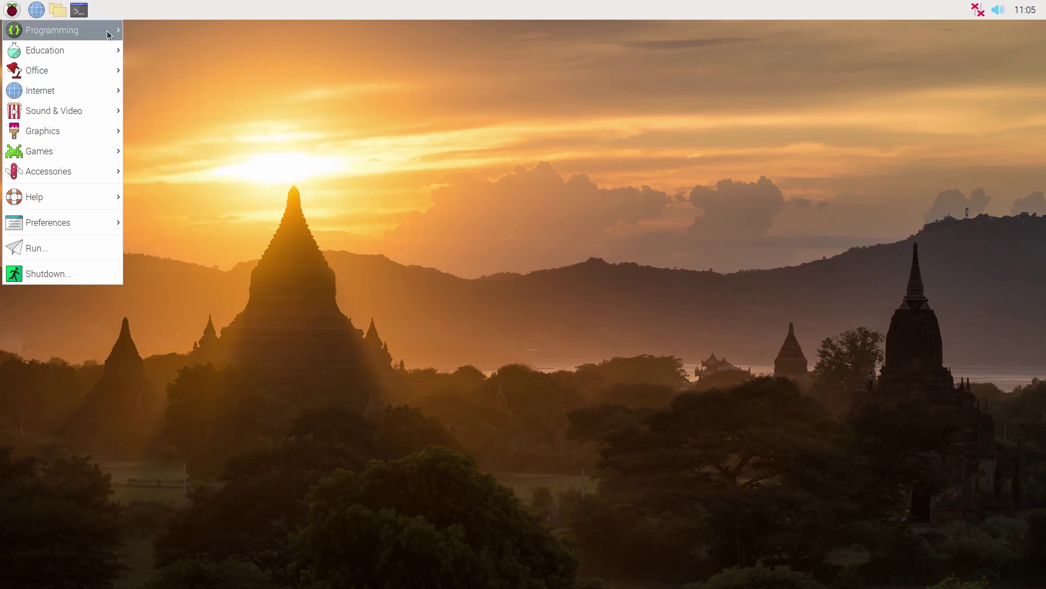
pyautogui.moveTo(108, 34)
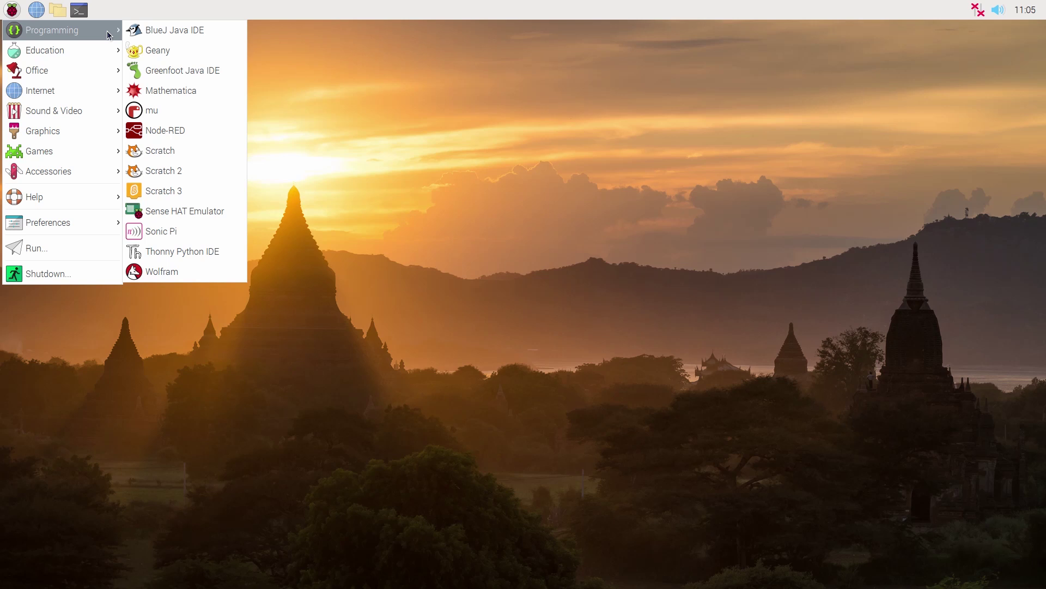
# - Open Shutdown options from the Raspberry menu and choose Shutdown
pyautogui.click(64, 275)
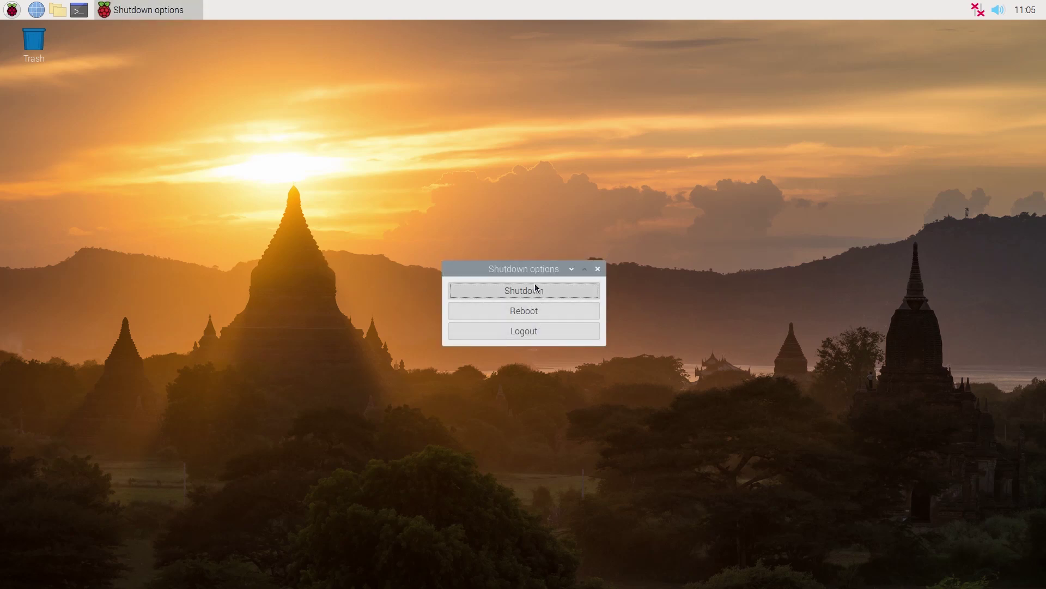
pyautogui.click(537, 291)
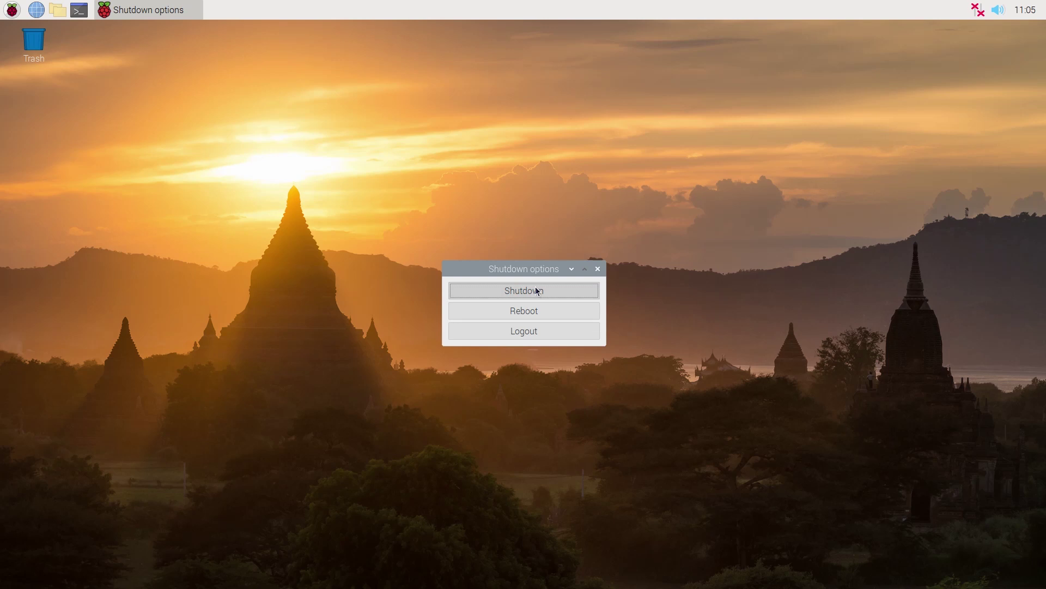